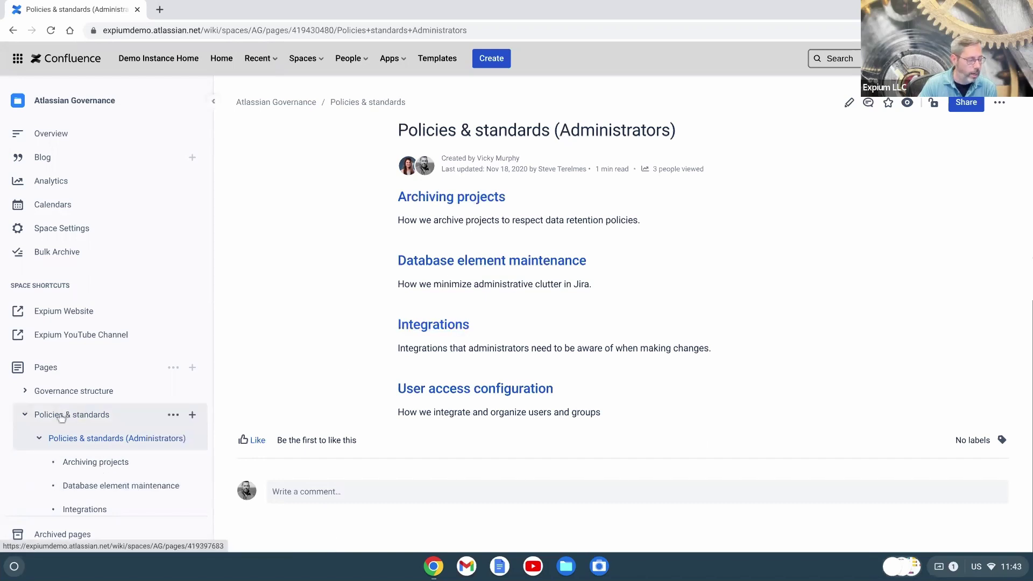
Step: Collapse the Policies & standards (Administrators) branch and view the Policies & standards (All users) and Policies in-progress pages
left_click(40, 439)
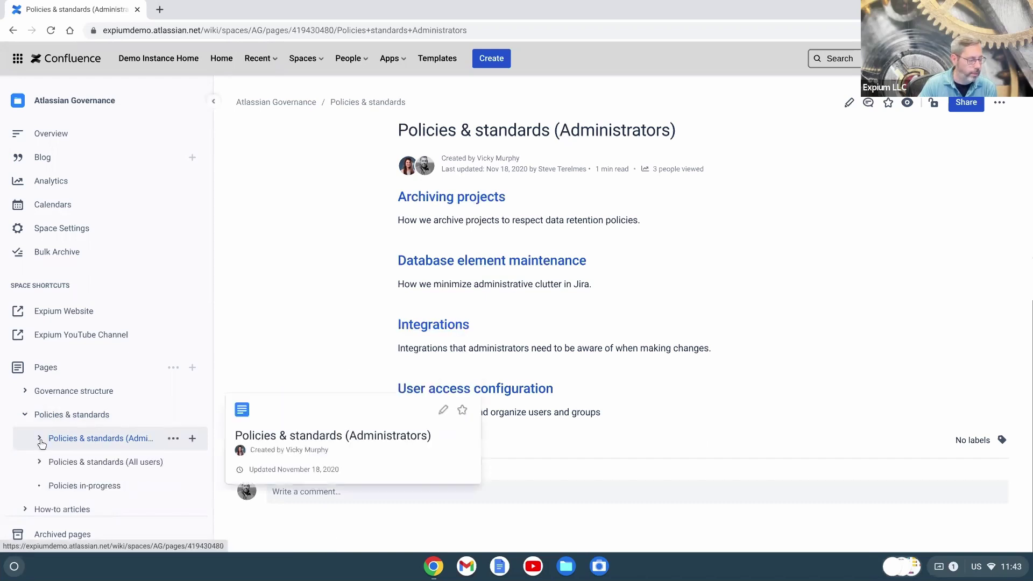
left_click(80, 461)
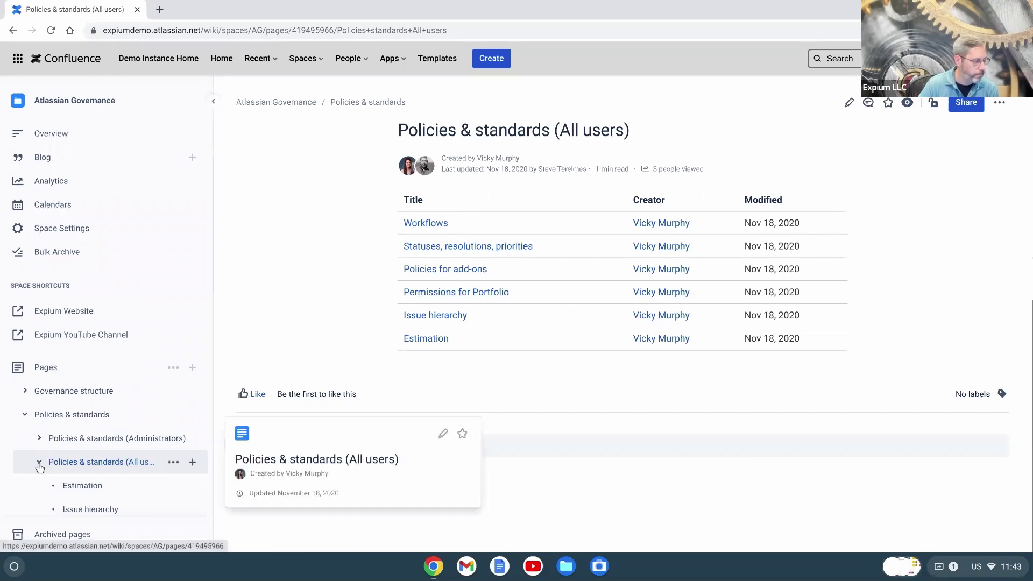
left_click(88, 487)
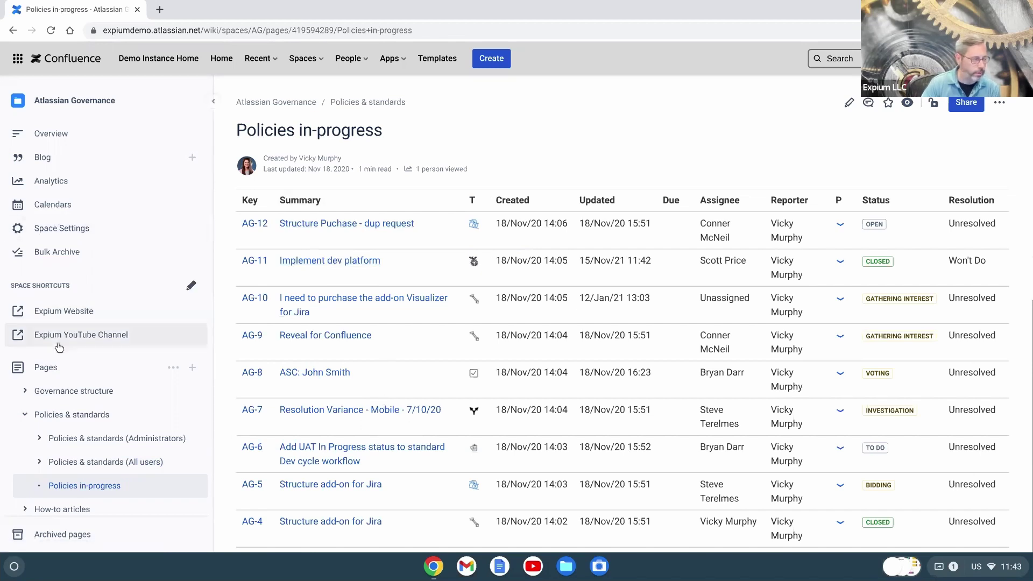
Step: Open the parent Policies & standards page and collapse its branch in the page tree
mouse_move(33, 414)
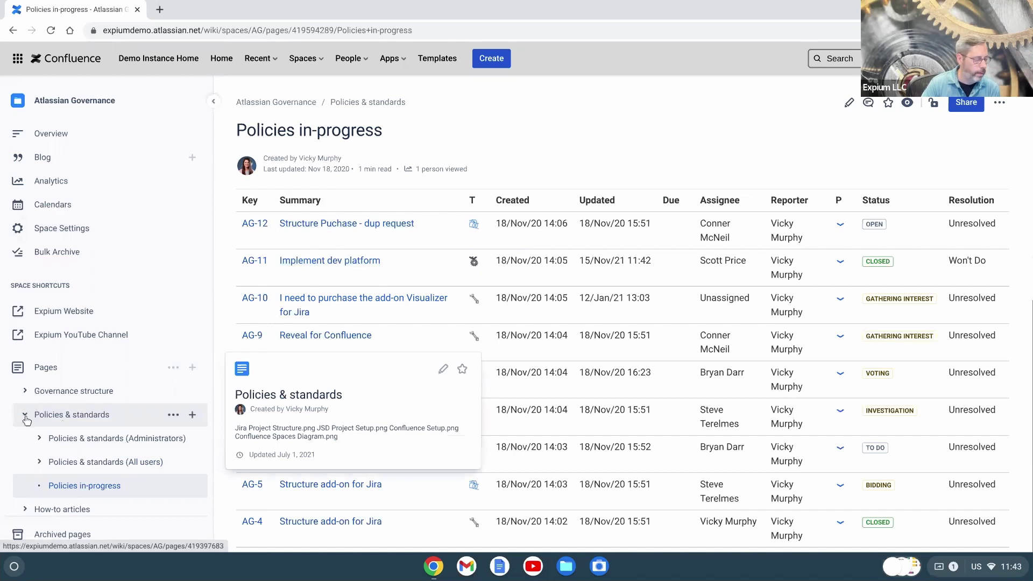
left_click(28, 417)
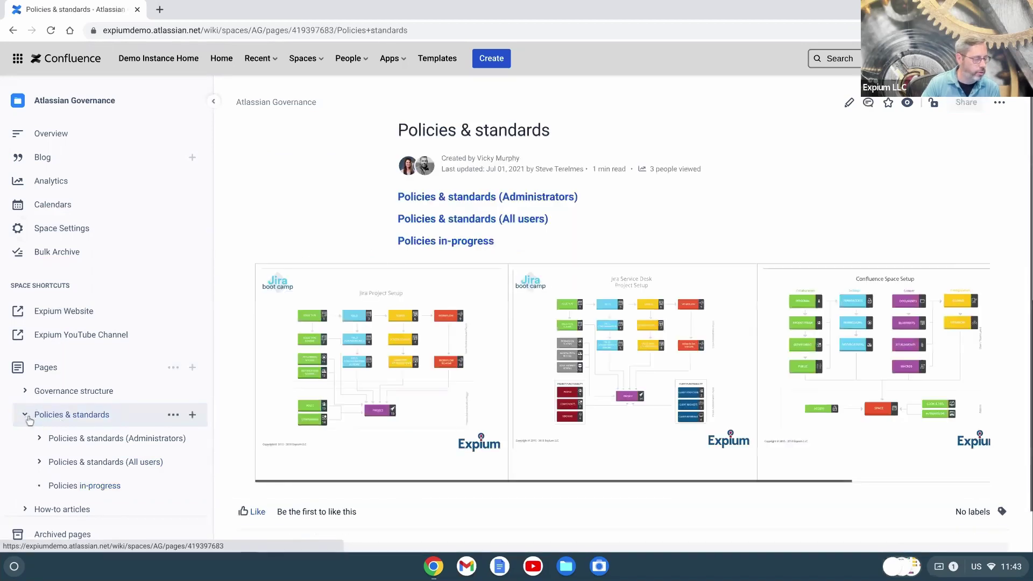
left_click(27, 416)
Step: Open the How-to articles page, look through its article list, and collapse its branch in the page tree
mouse_move(70, 450)
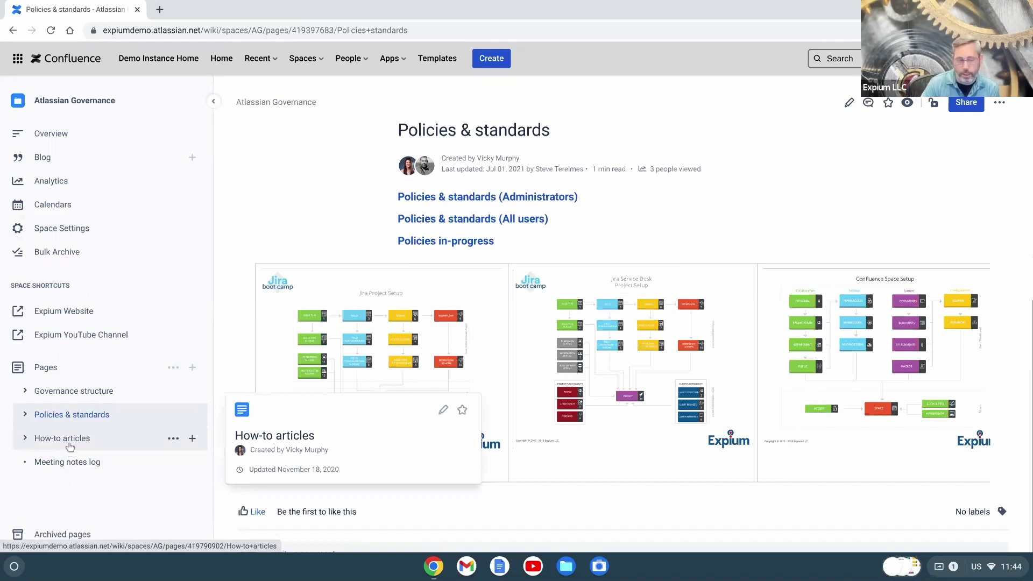
left_click(69, 444)
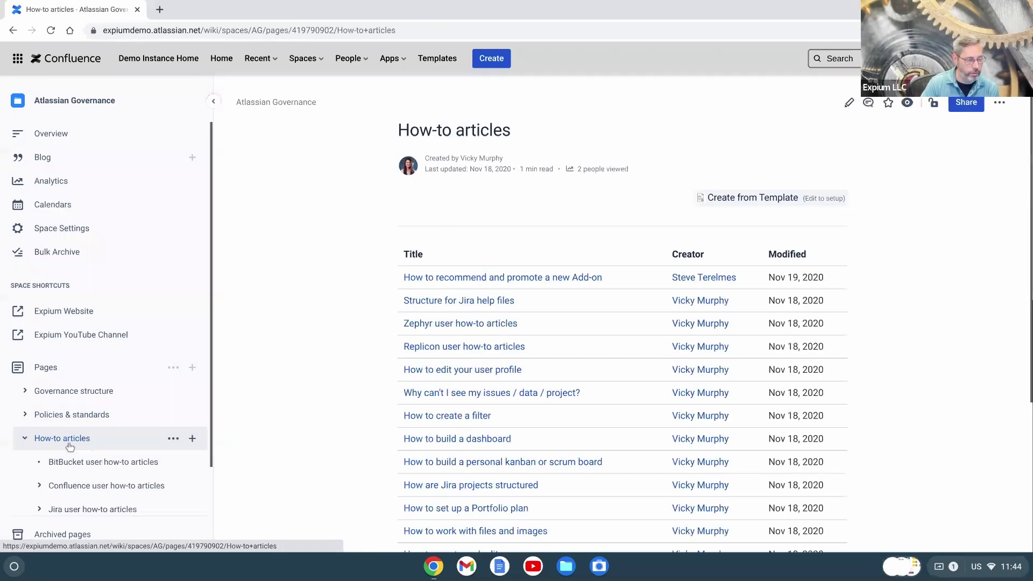
scroll(438, 323, "down", 2)
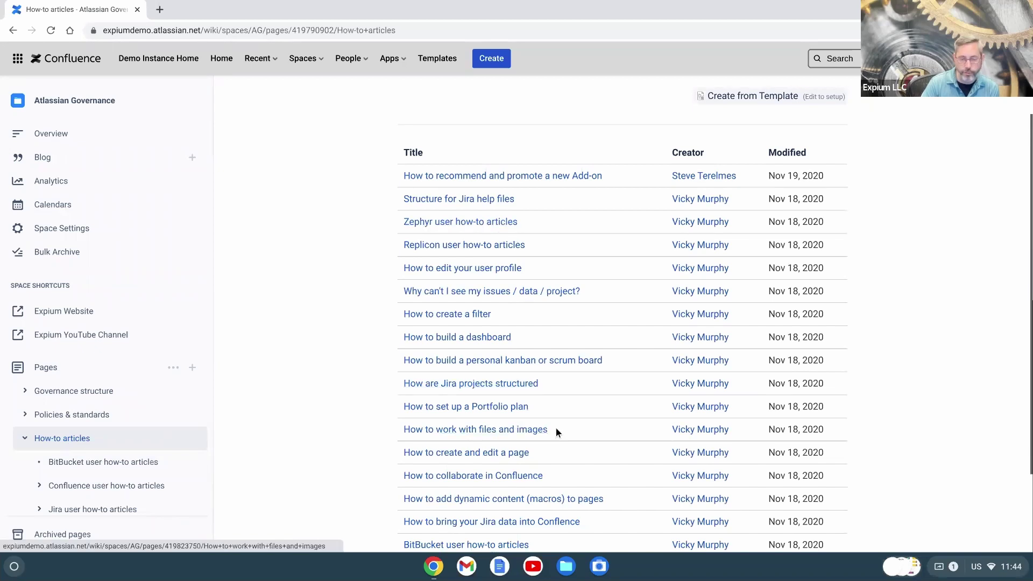
left_click(25, 439)
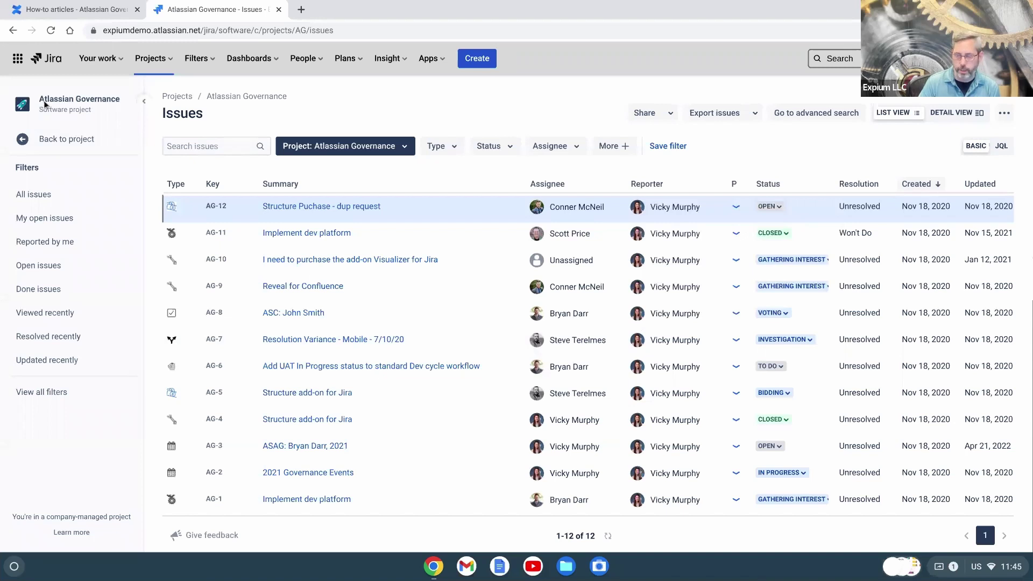
Step: Duplicate the Jira Atlassian Governance issues tab and open the list of all projects in the copy
right_click(188, 10)
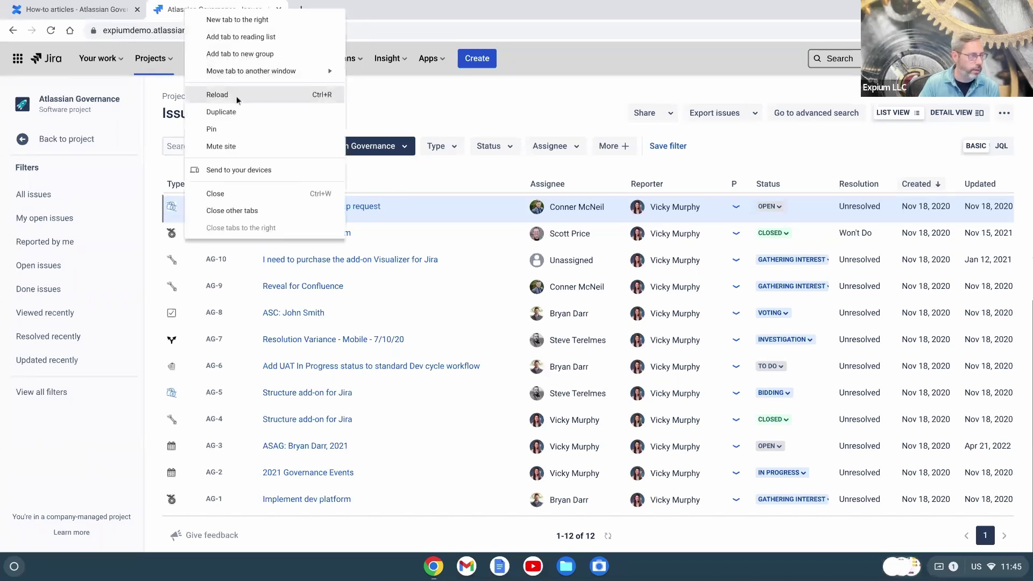
left_click(237, 118)
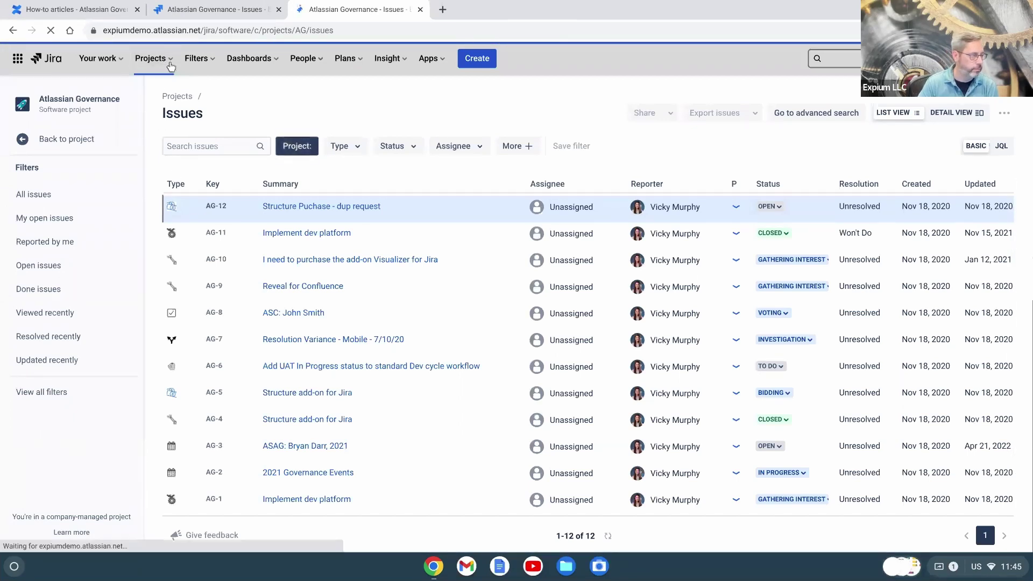
left_click(170, 64)
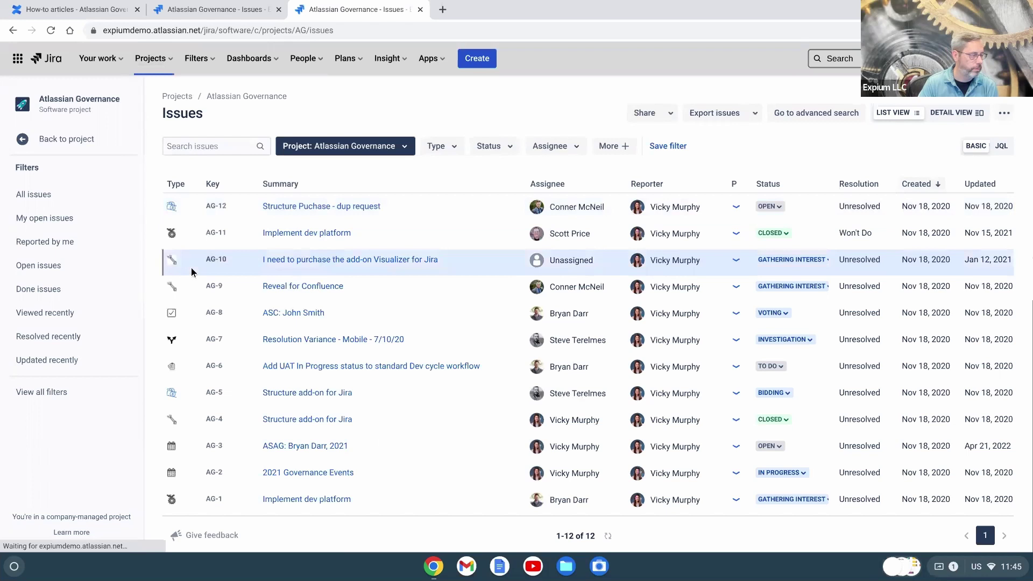
left_click(160, 63)
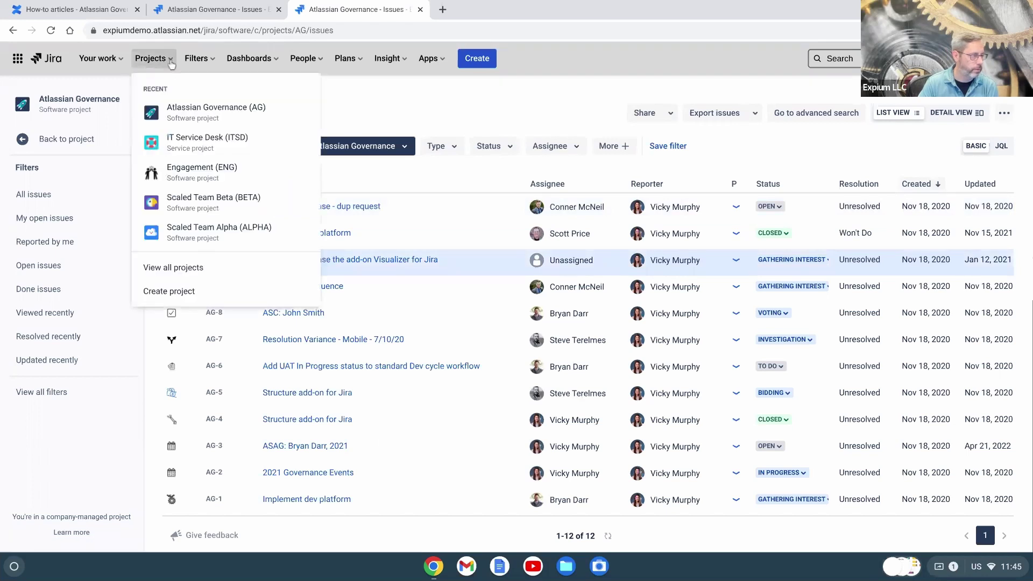
left_click(180, 267)
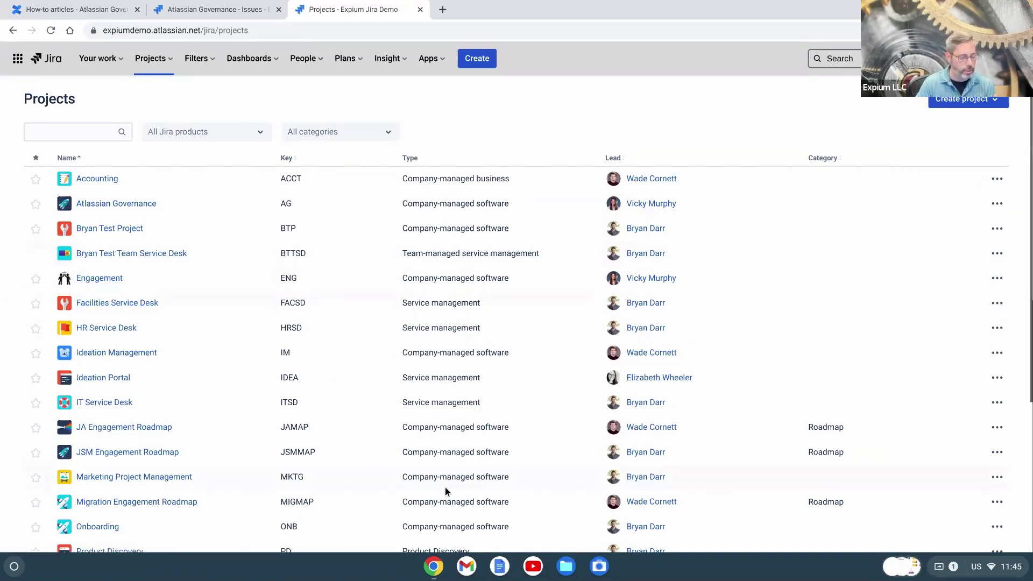
Step: Look through the full projects list, examining the project names, types, leads and categories
scroll(447, 484, "down", 2)
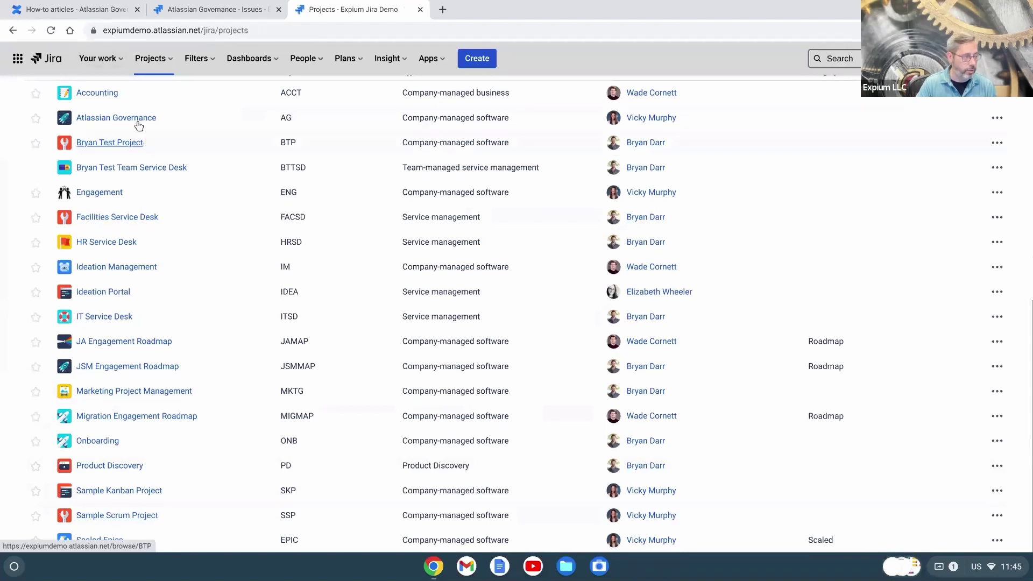
scroll(354, 294, "up", 2)
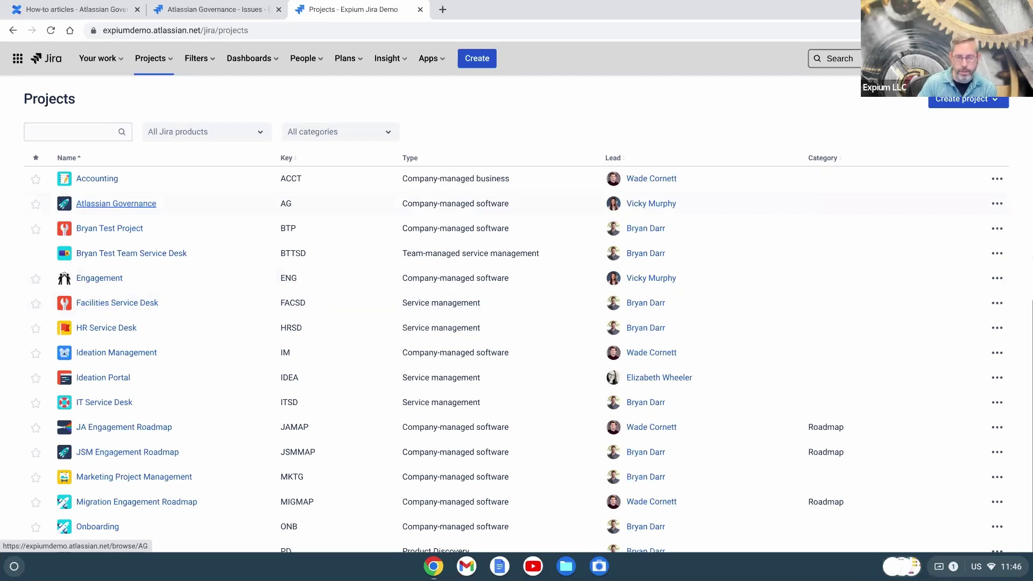
scroll(192, 355, "down", 2)
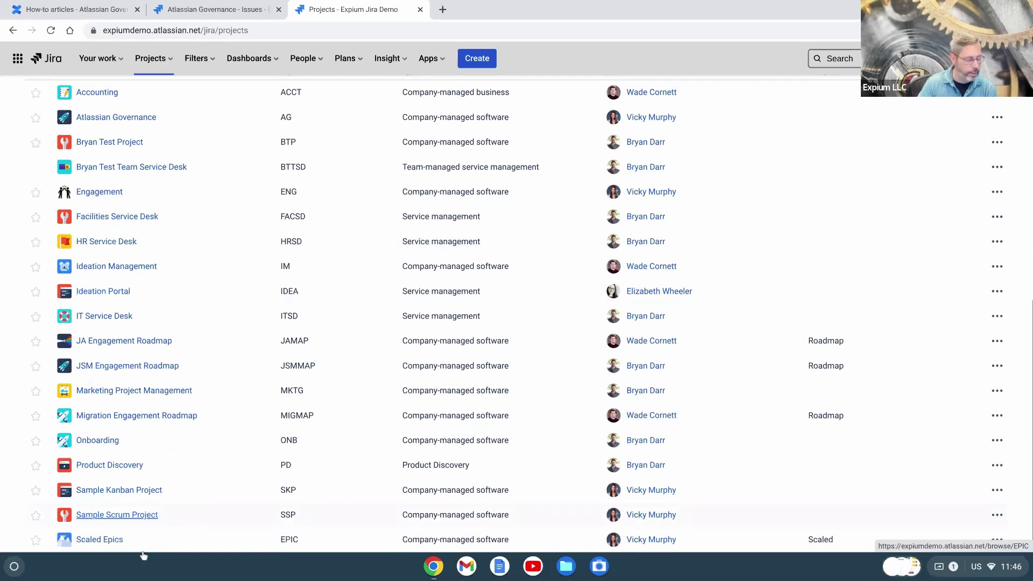
scroll(148, 484, "down", 1)
scroll(146, 430, "up", 1)
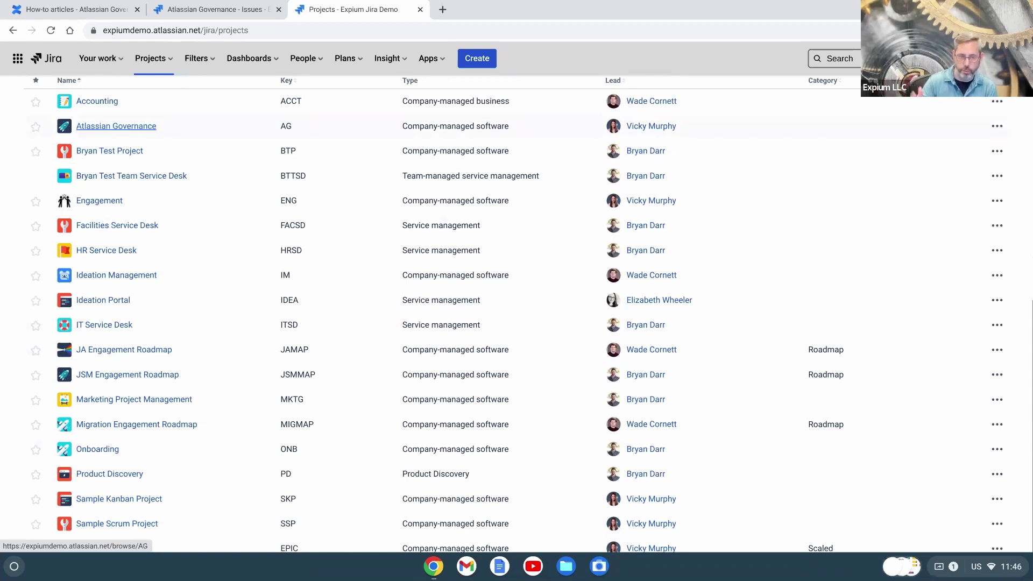
scroll(149, 210, "down", 1)
scroll(150, 212, "up", 2)
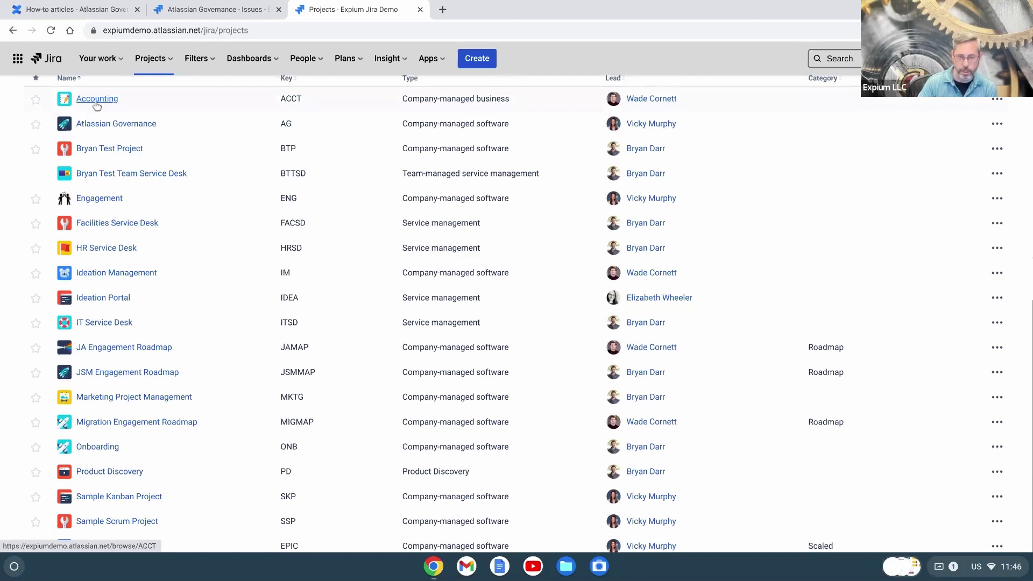
scroll(193, 207, "down", 1)
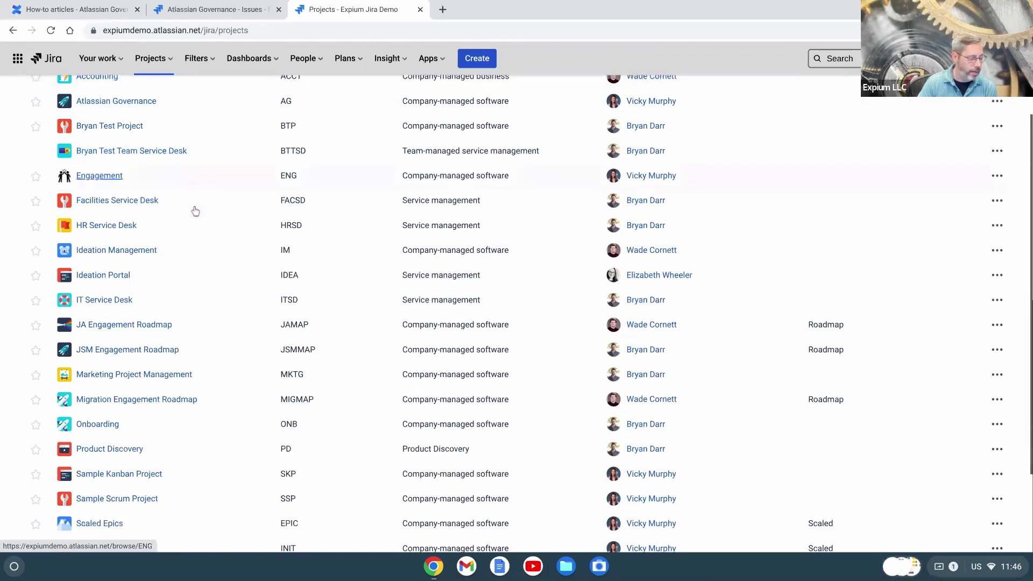
scroll(195, 211, "down", 2)
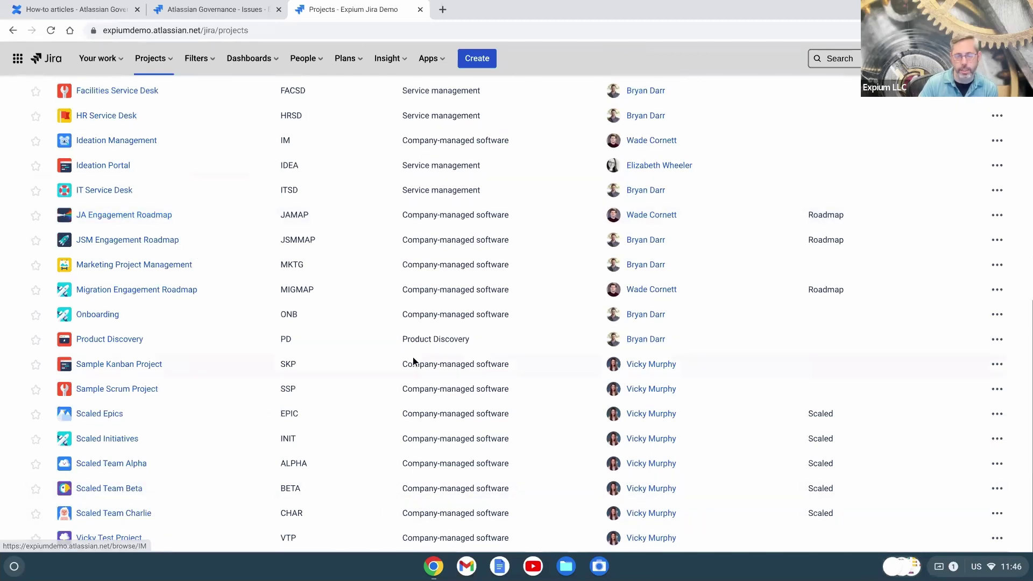
scroll(386, 329, "up", 3)
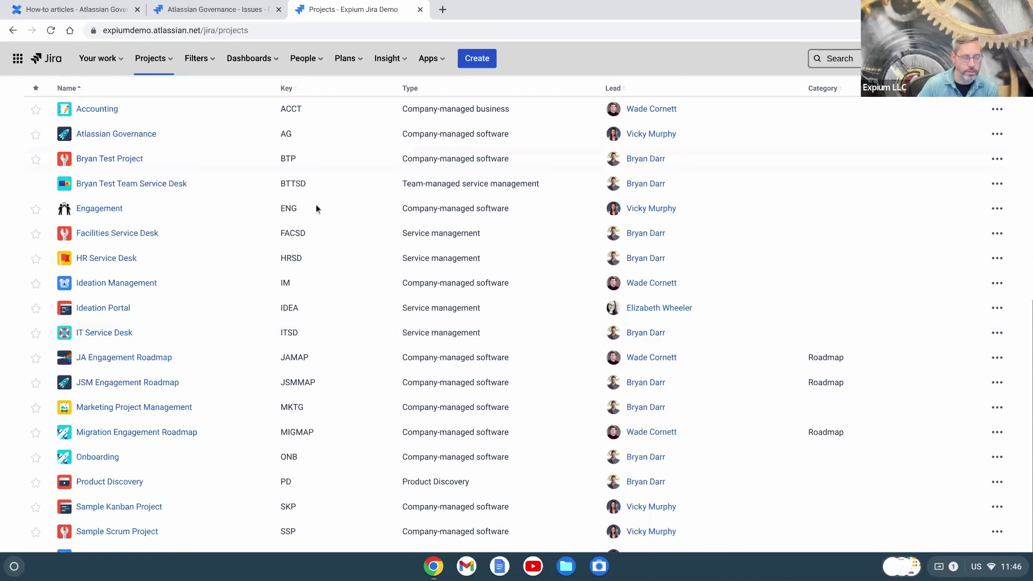
Step: Return to the Atlassian Governance issues tab and open that project's settings
left_click(227, 15)
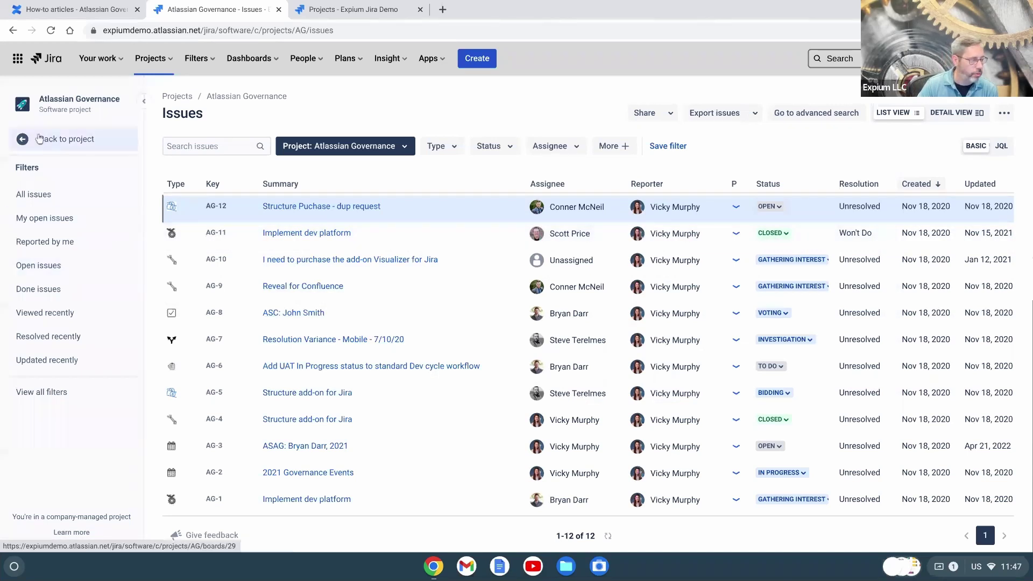
left_click(22, 140)
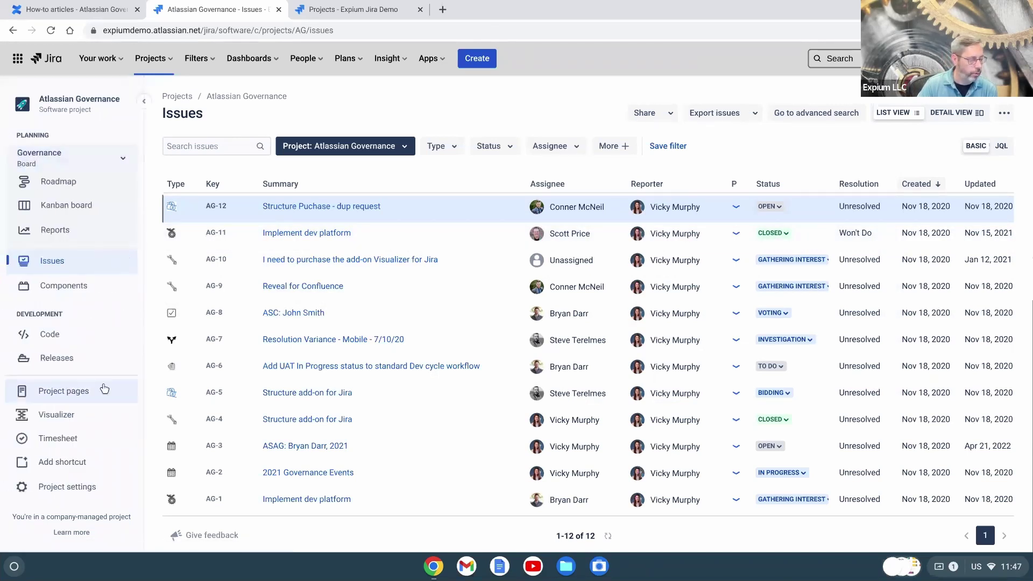
left_click(63, 482)
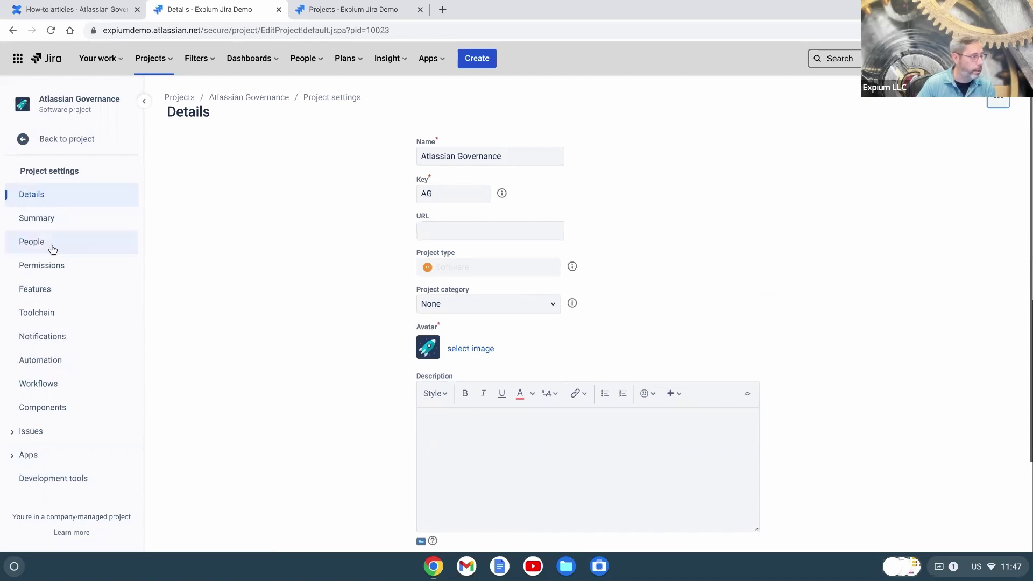
Step: Look over the issue-related settings and open the project's issue types to view its issue type scheme
left_click(15, 430)
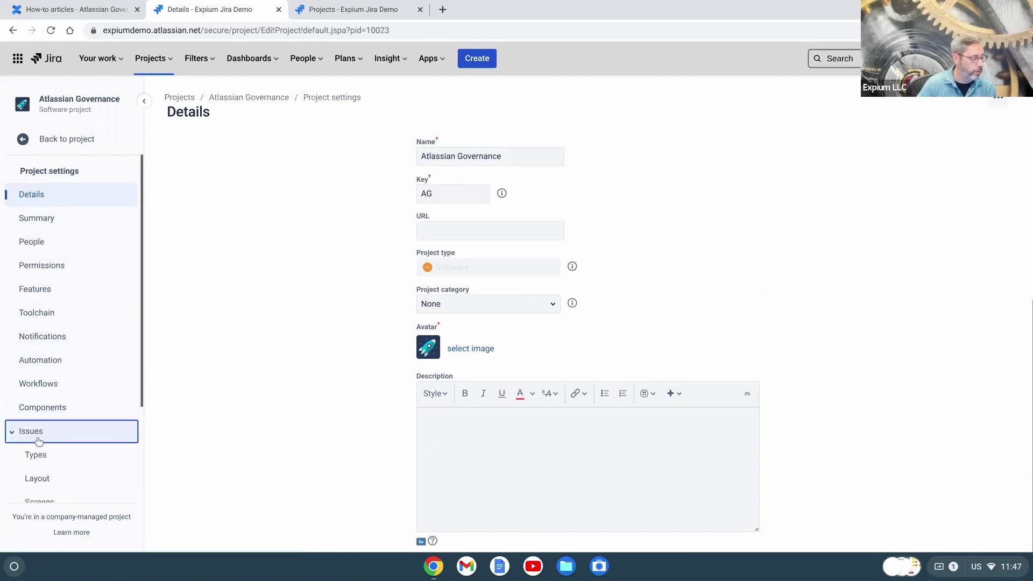
scroll(54, 454, "down", 2)
scroll(57, 455, "down", 2)
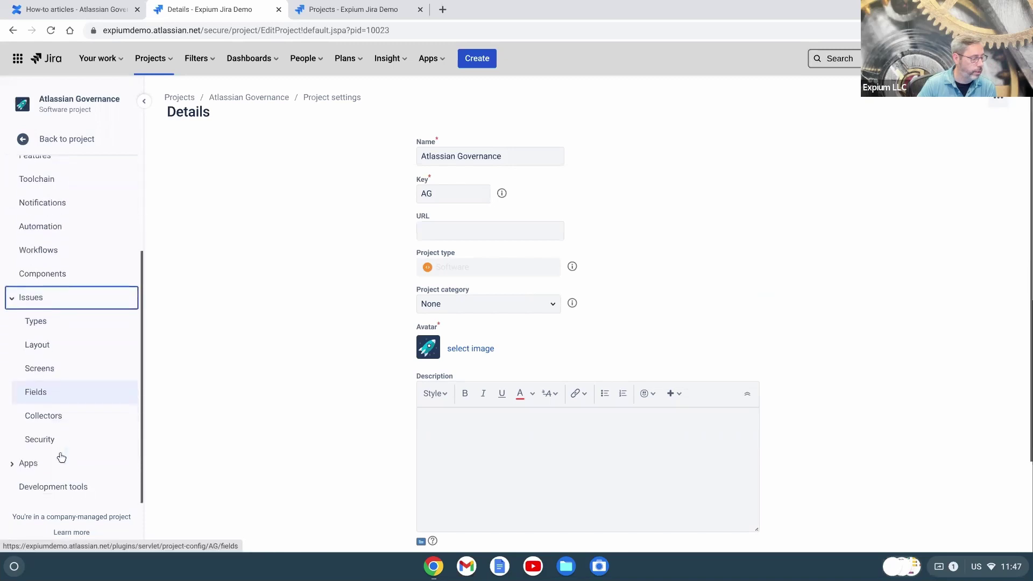
left_click(32, 301)
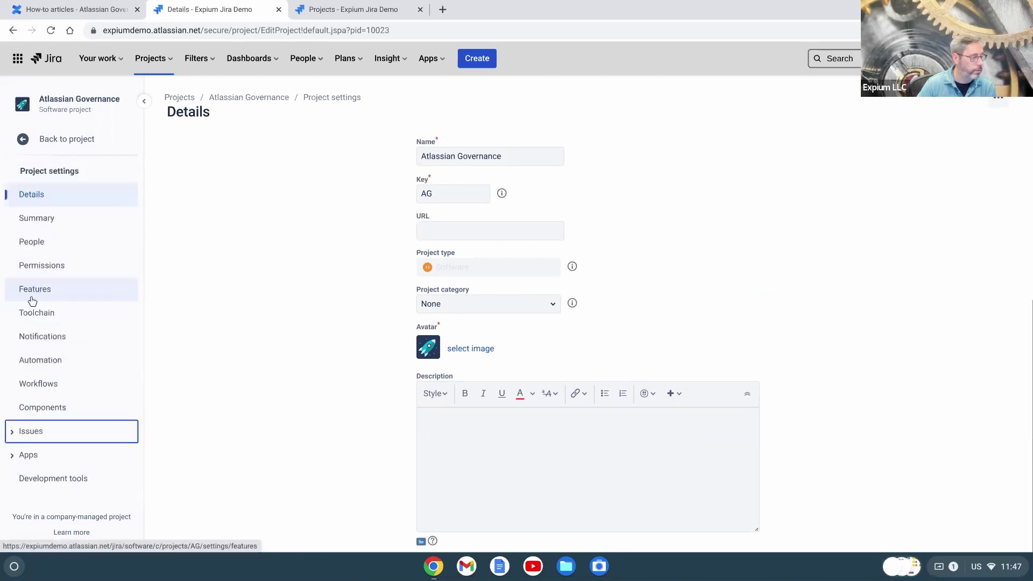
left_click(30, 431)
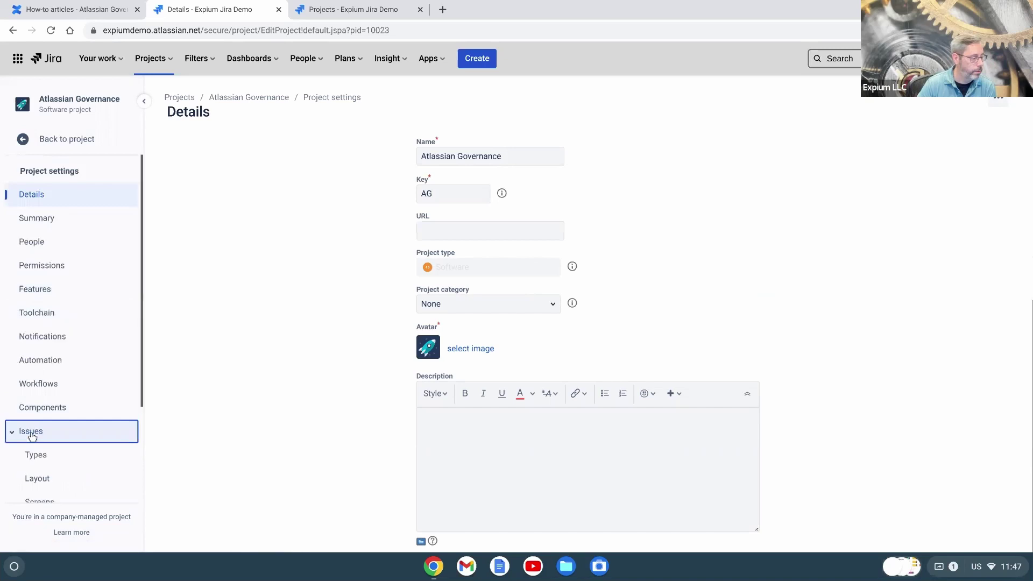
left_click(34, 455)
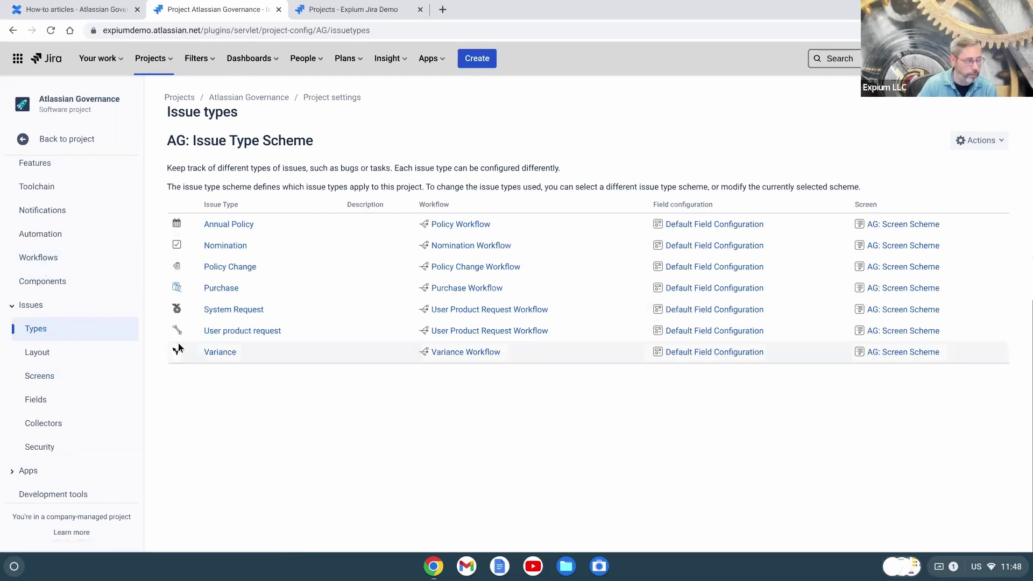
Step: Open the project's workflow scheme and examine the User Product Request Workflow as a diagram, including its Open, Research and On Hold statuses
left_click(38, 261)
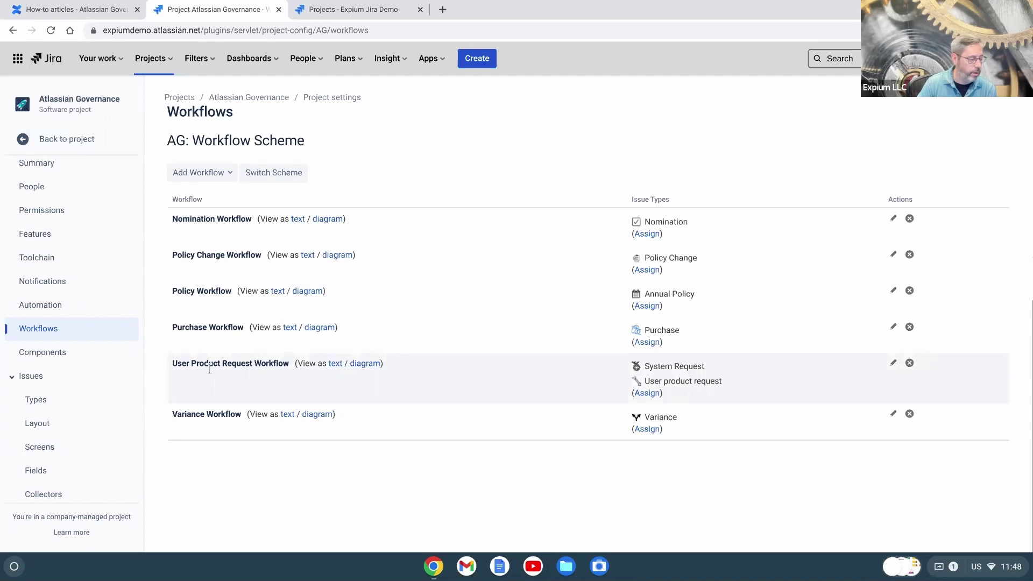
left_click(359, 365)
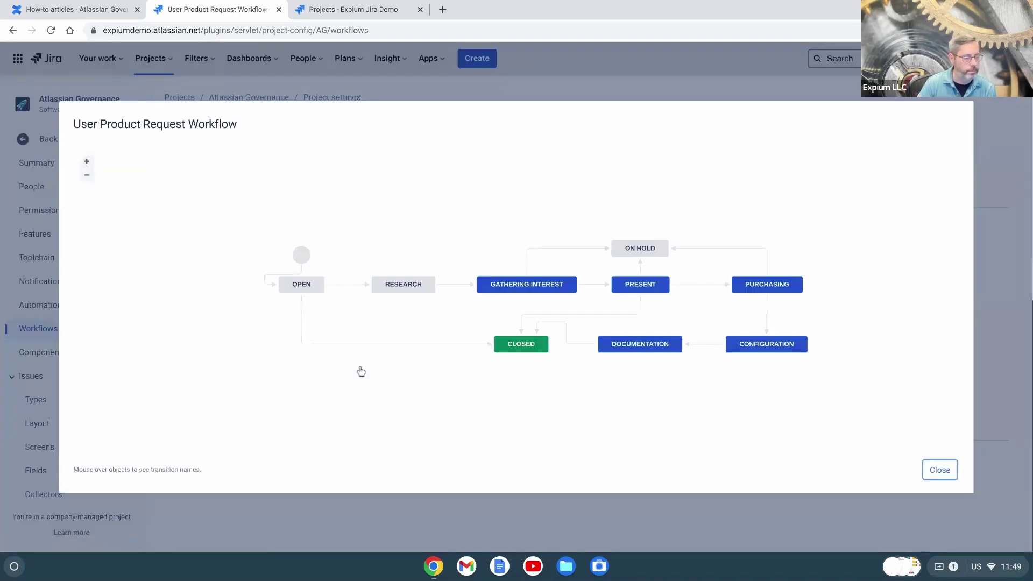
mouse_move(317, 291)
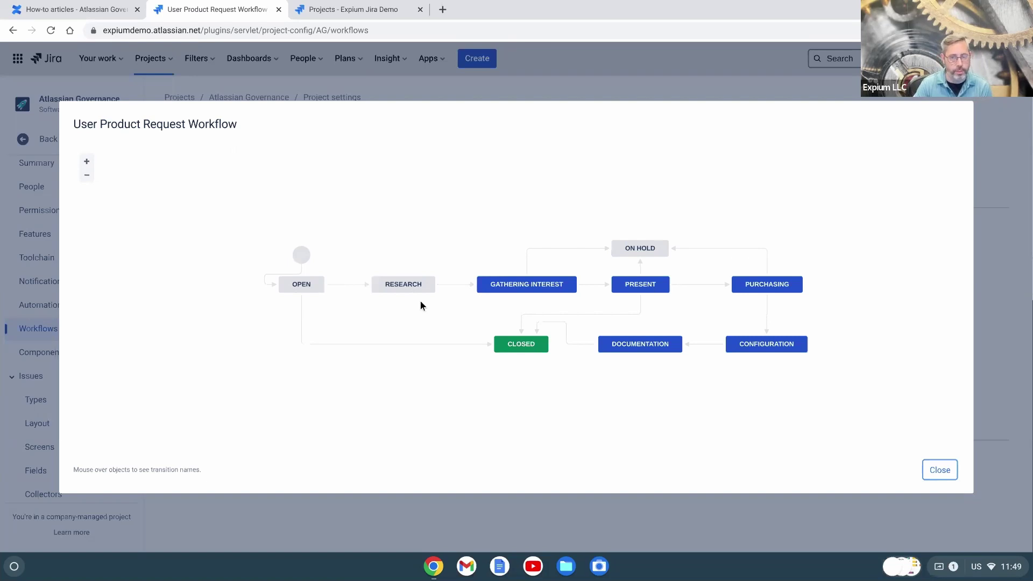
mouse_move(418, 292)
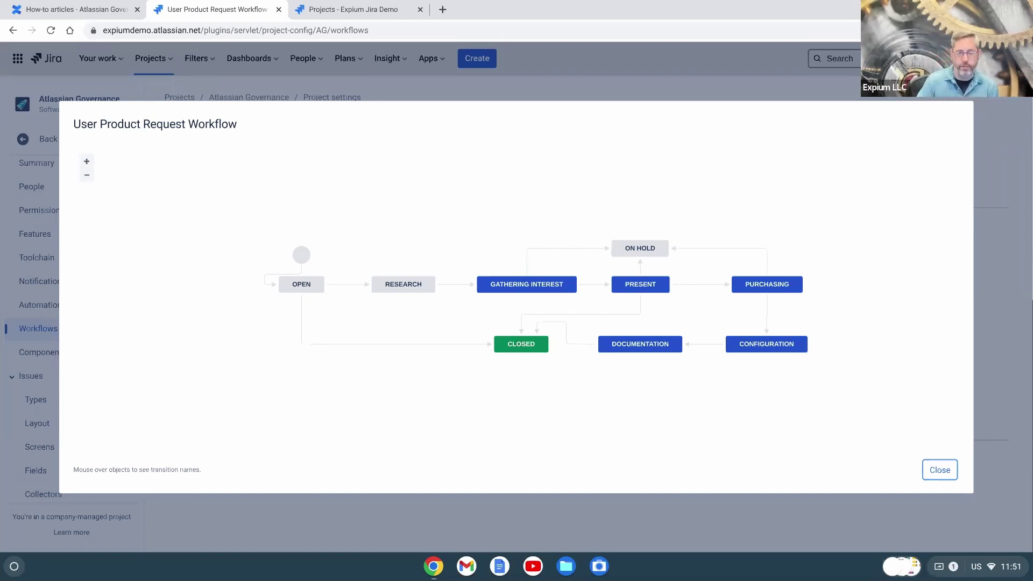
mouse_move(658, 242)
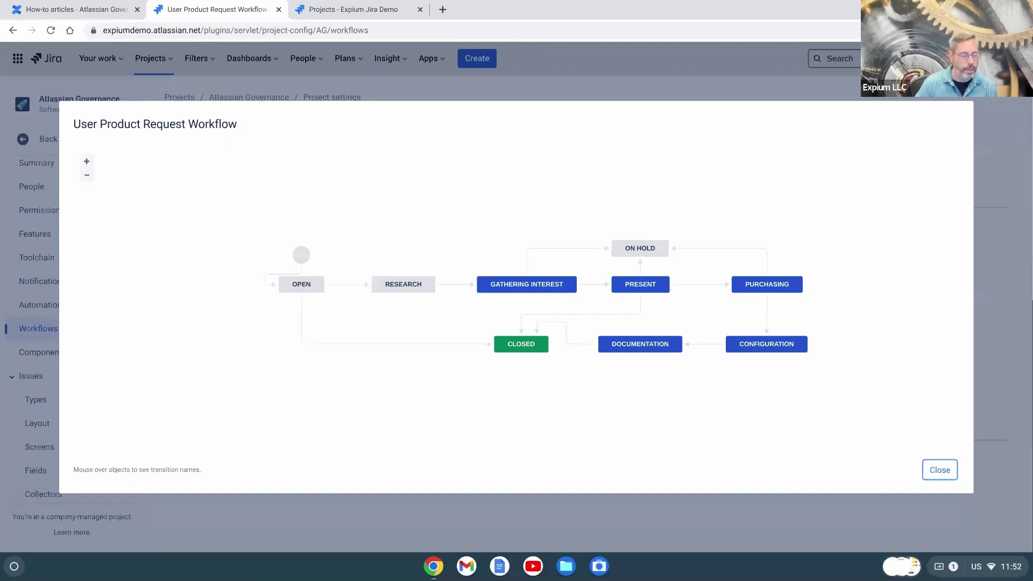
Step: Close the User Product Request Workflow diagram and bring the Atlassian Governance Dashboard into the current browser window as a tab
mouse_move(531, 349)
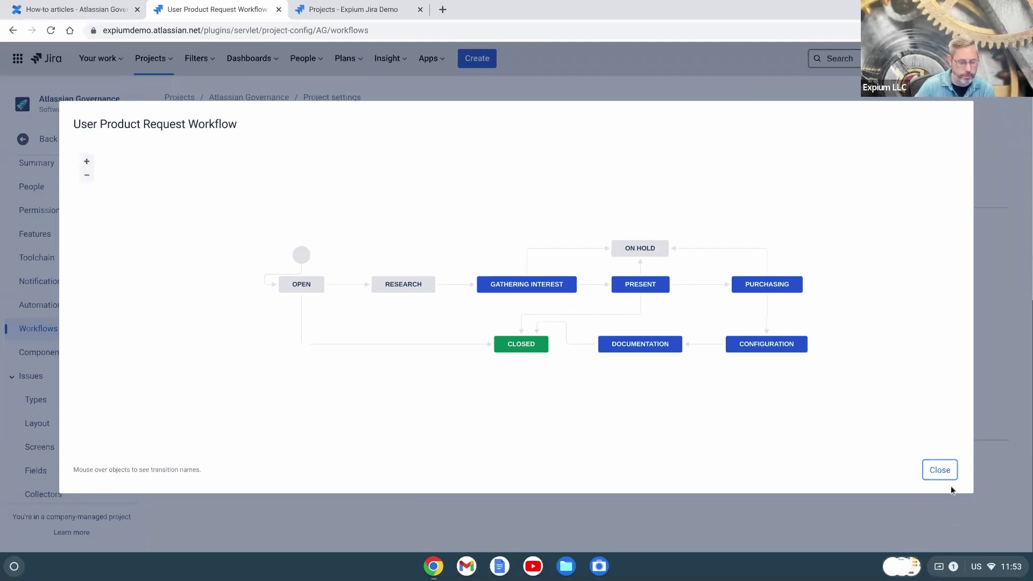
left_click(941, 471)
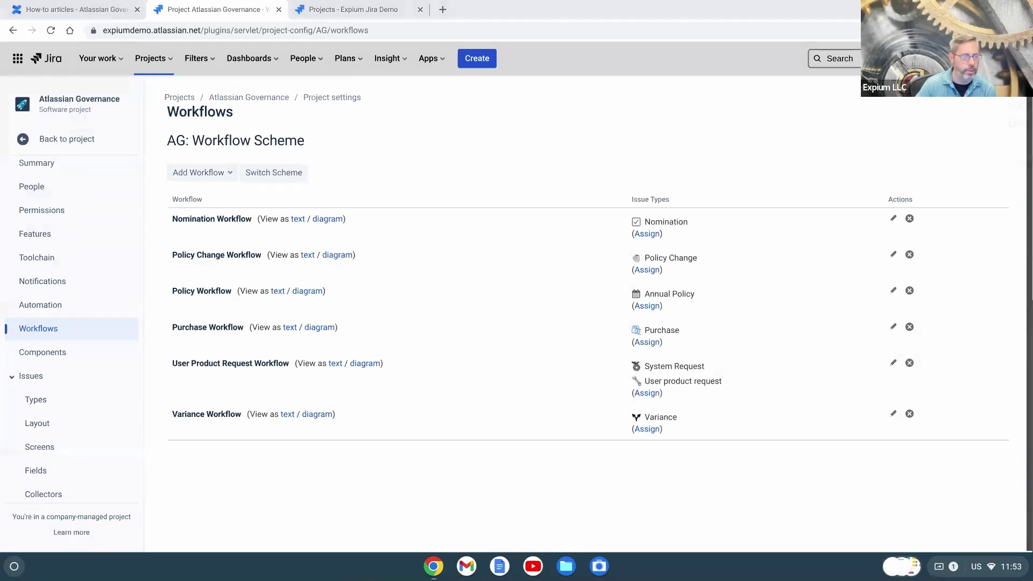
left_click_drag(780, 70, 355, 9)
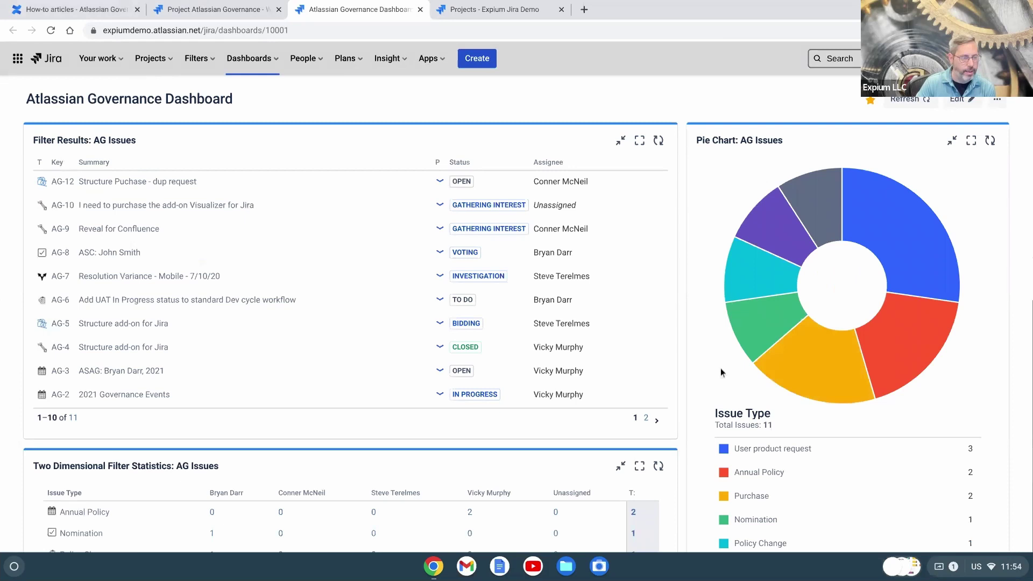
Step: Look through the dashboard's AG Issues filter results, issue type pie chart, two-dimensional statistics, activity stream and issue statistics
scroll(706, 373, "down", 3)
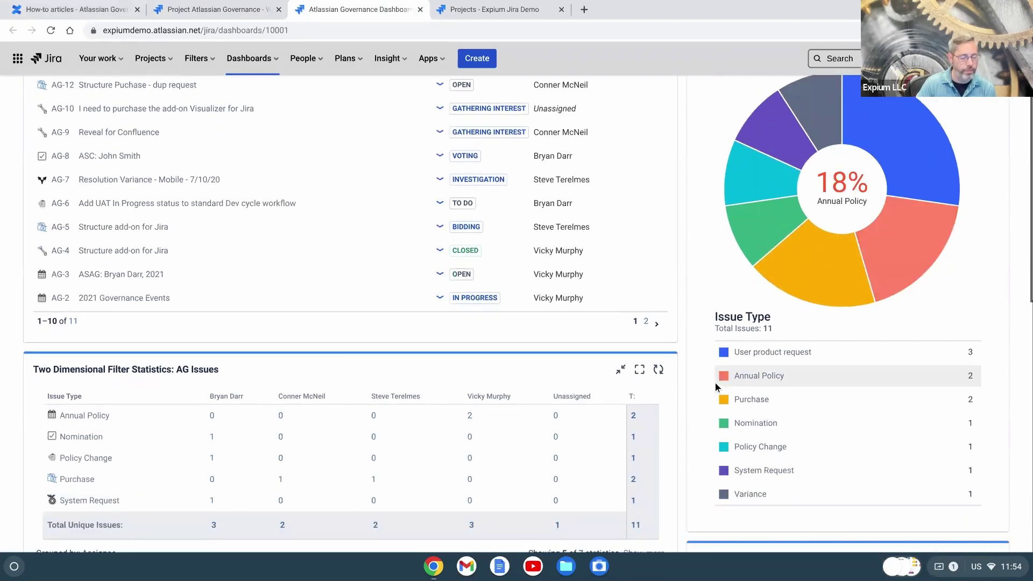
scroll(715, 382, "down", 2)
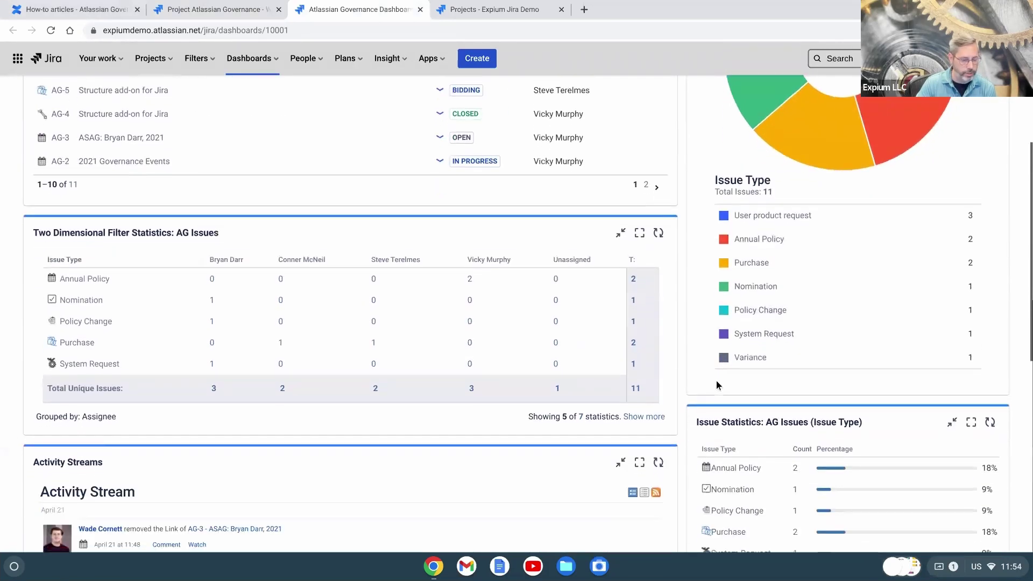
scroll(716, 380, "down", 4)
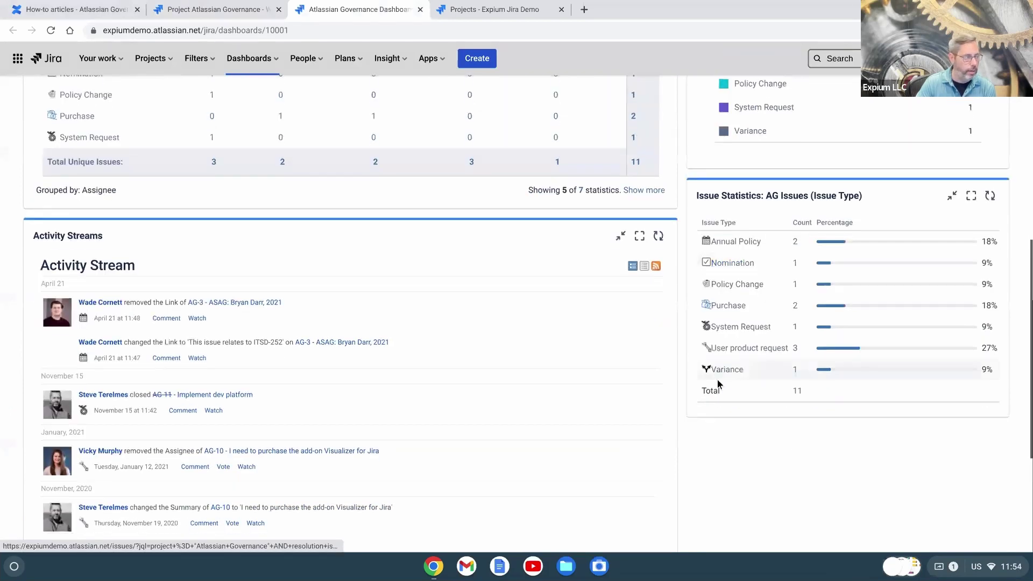
scroll(717, 384, "up", 4)
scroll(717, 383, "up", 5)
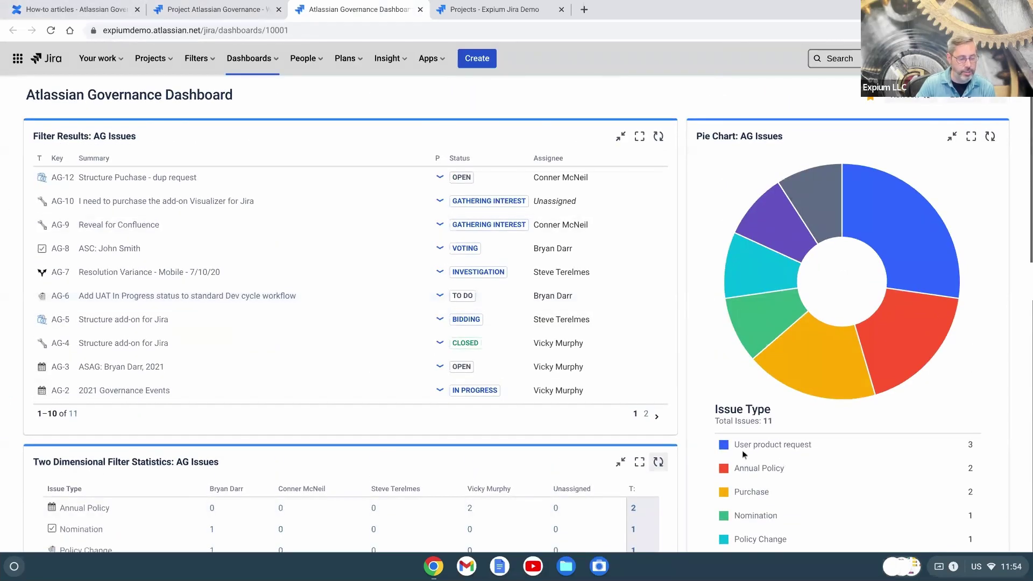
Step: Open the pie chart's Nomination issues in a separate tab, view the matching issue list, and return to the start of the dashboard
scroll(740, 377, "down", 3)
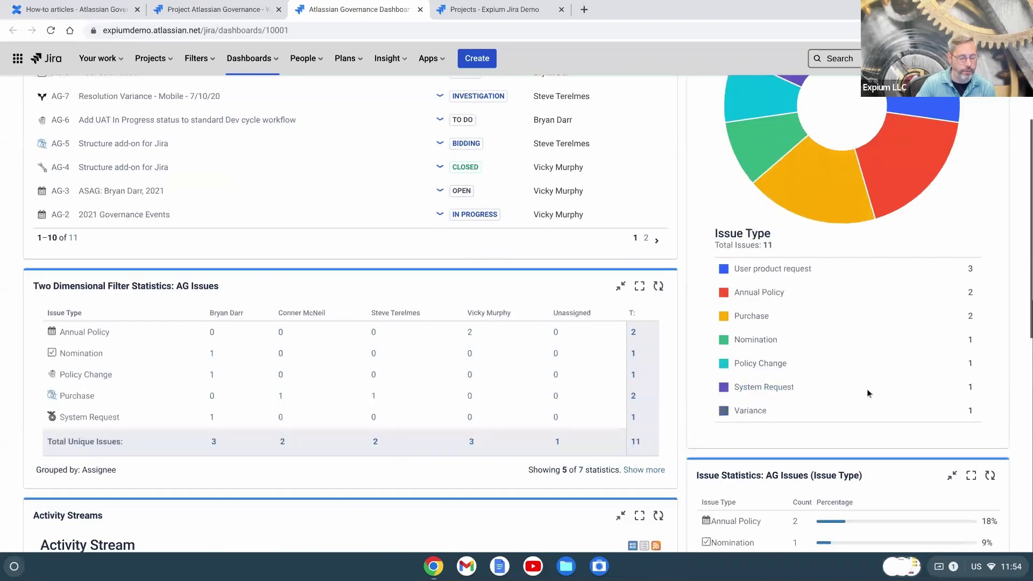
right_click(742, 345)
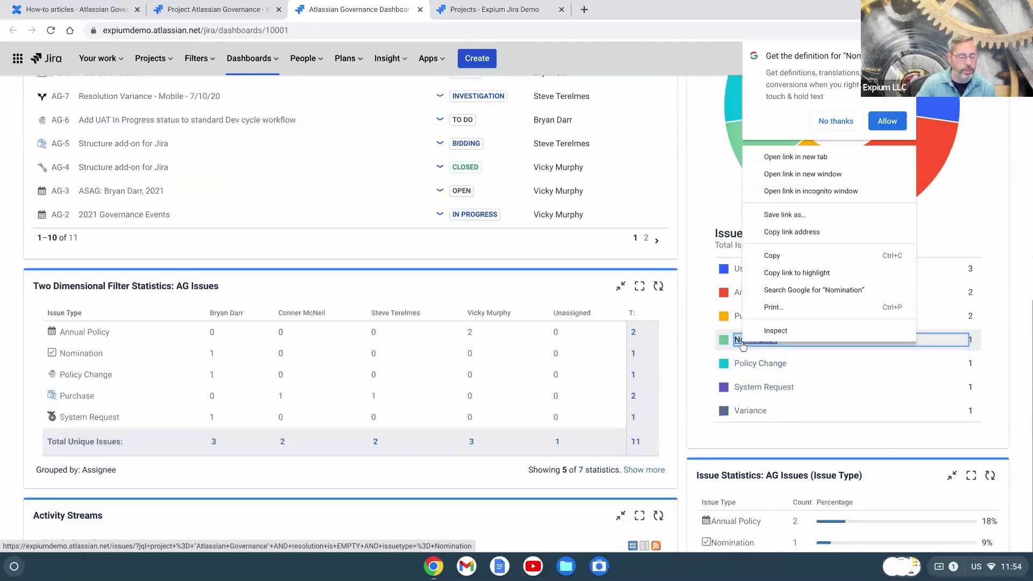
left_click(809, 156)
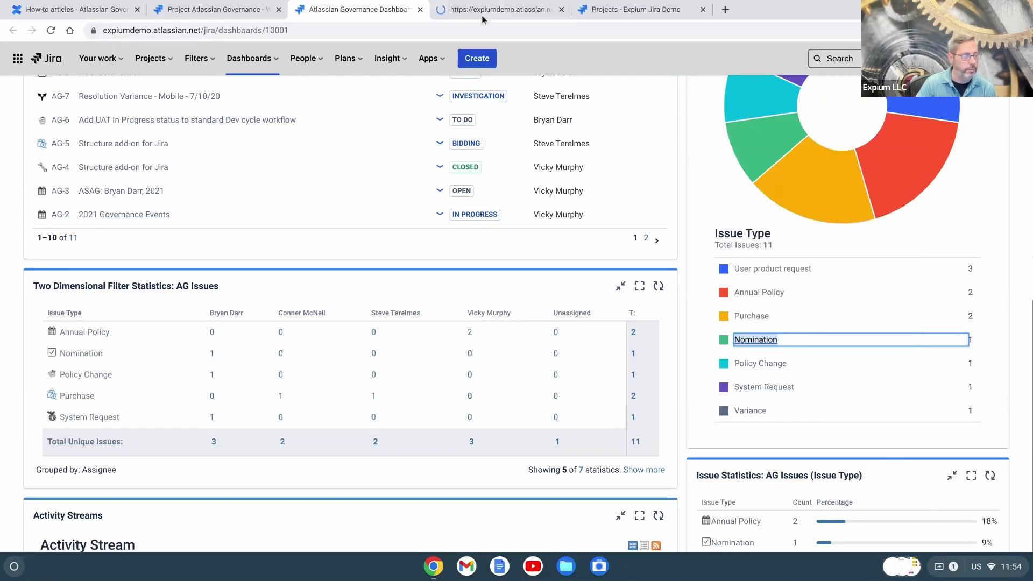
left_click(466, 8)
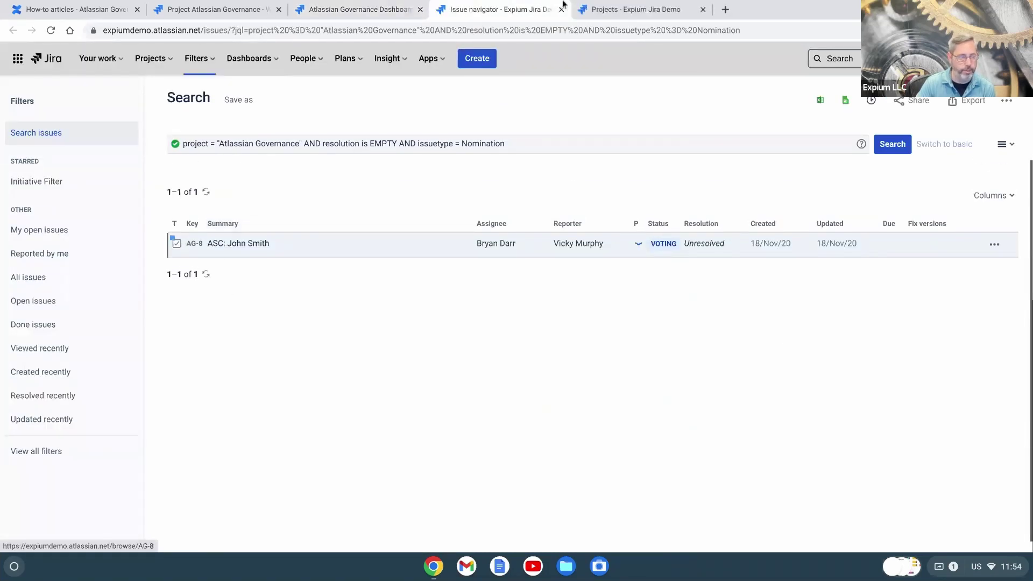
left_click(377, 10)
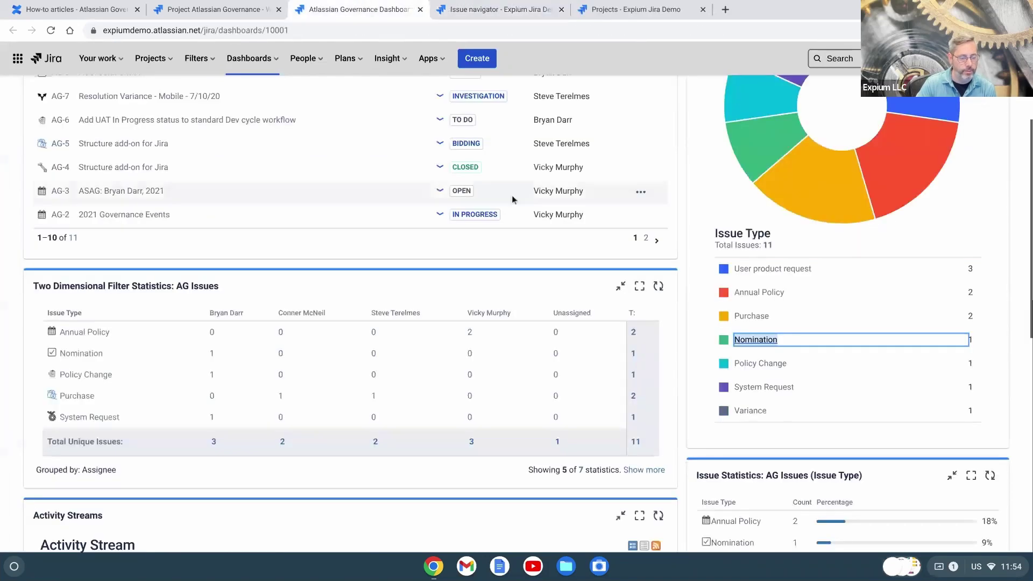
scroll(512, 195, "up", 4)
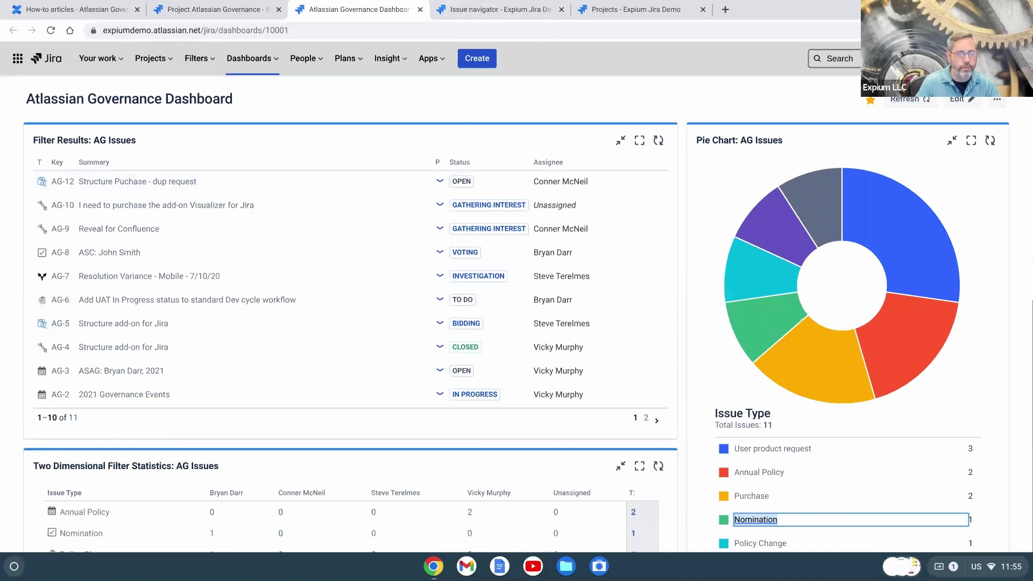
Step: Switch to the full-screen slide presentation and show its last slide with the upcoming webinars and classes
key("alt+Tab")
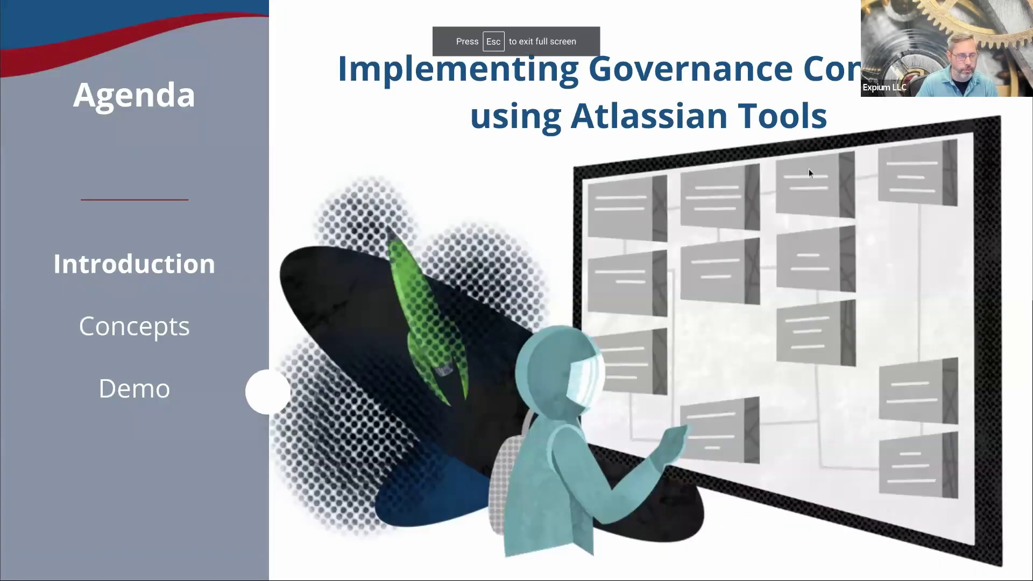
key("End")
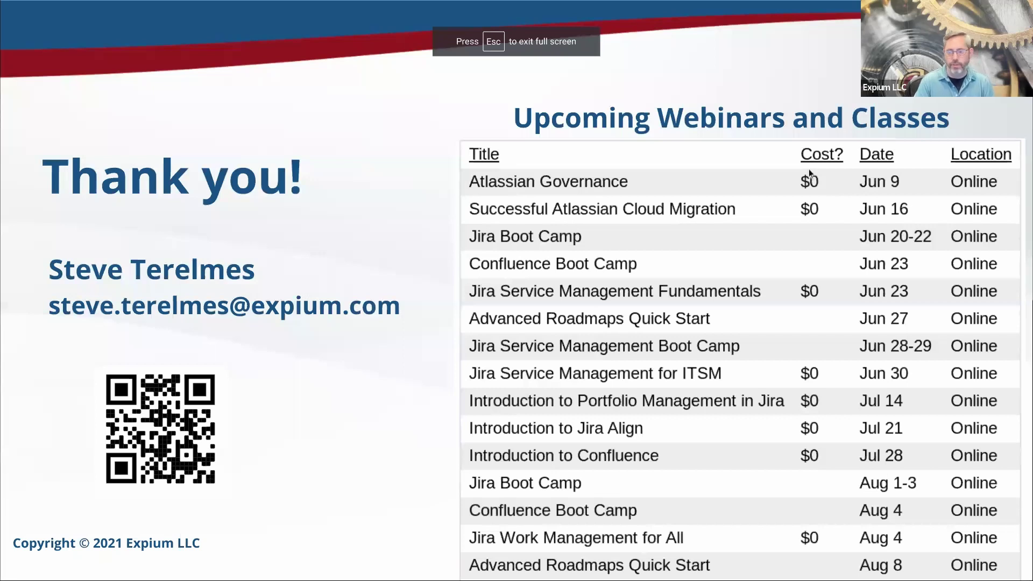